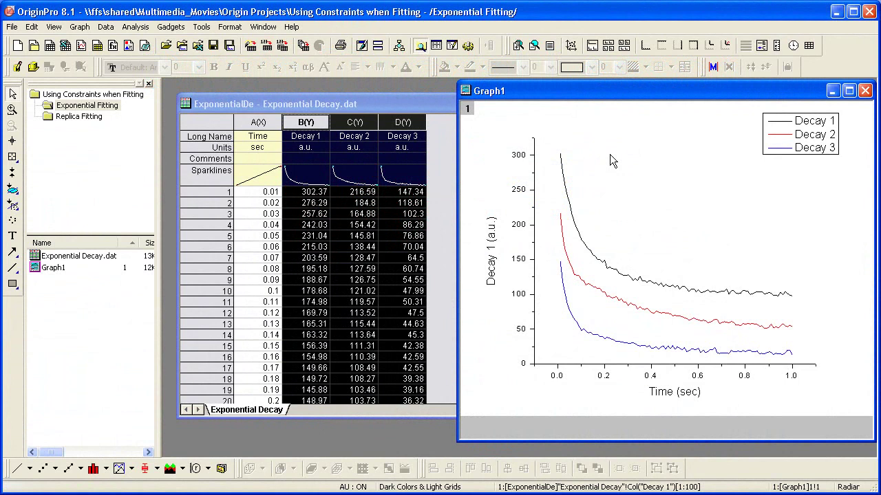
- Start a Nonlinear Curve Fit using the ExpDec2 double-exponential decay function
click(136, 27)
mouse_move(169, 88)
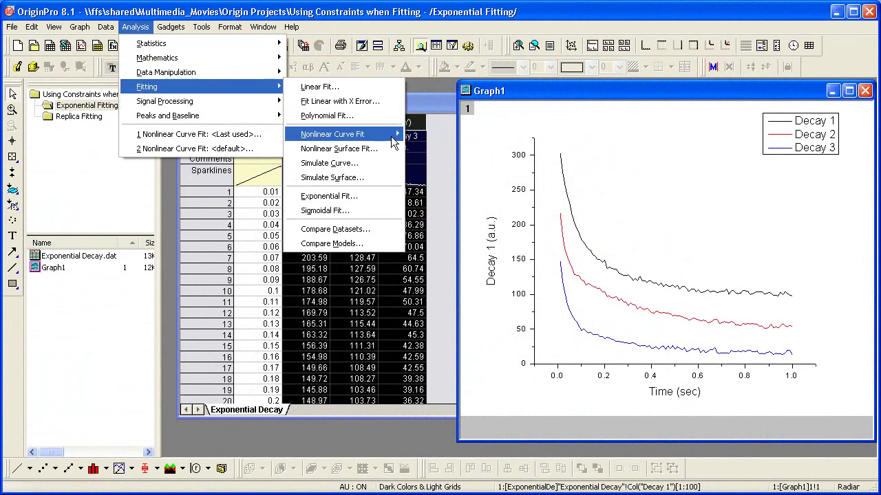
mouse_move(397, 138)
click(470, 154)
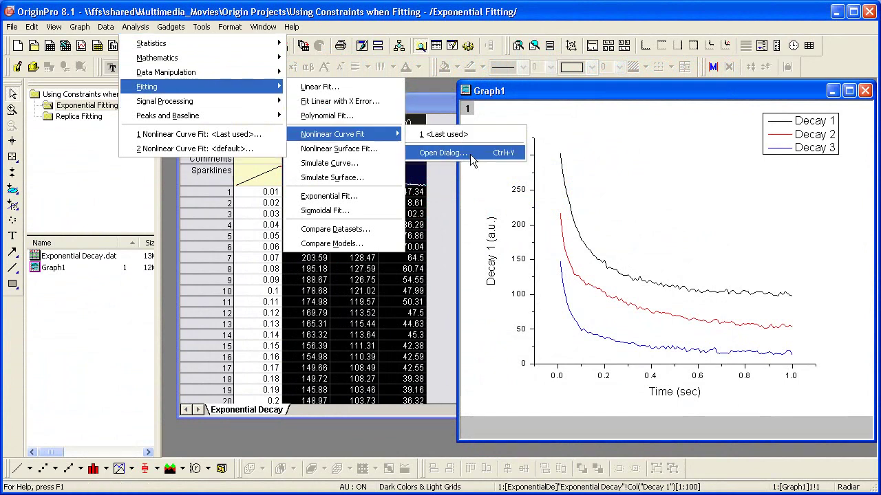
click(303, 137)
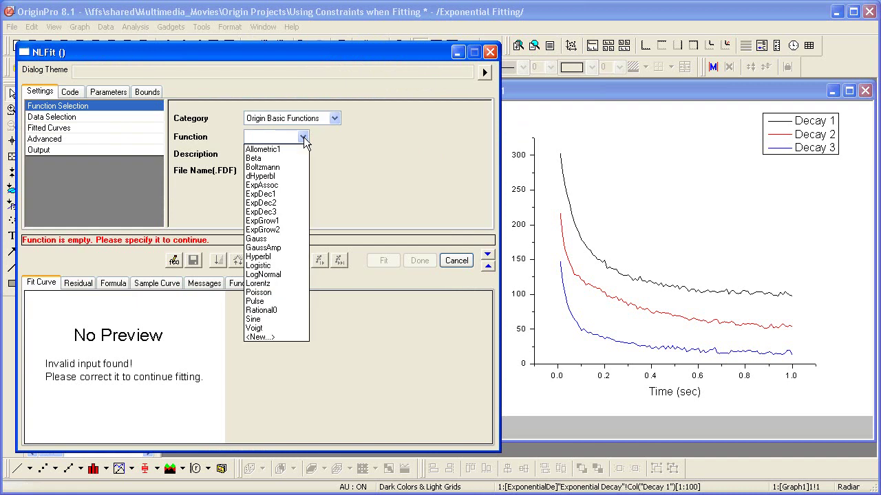
click(302, 203)
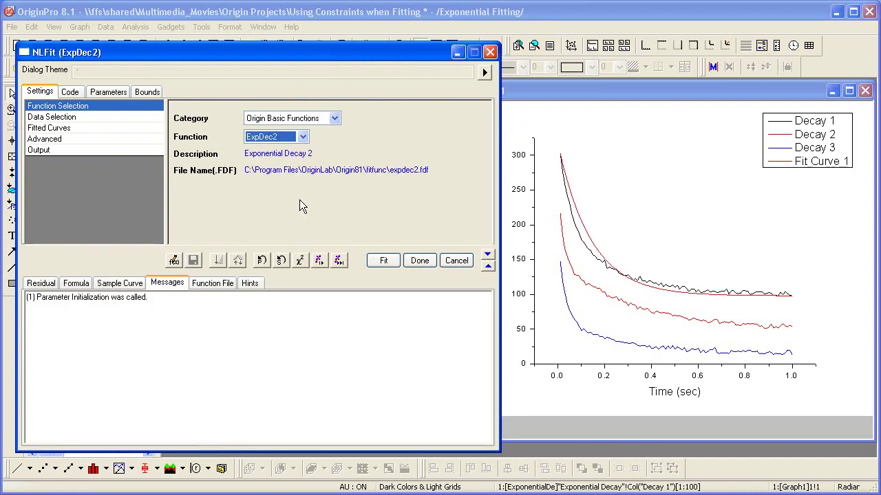
- Add all three decay curves from the active page as inputs and set Multi-Data Fit Mode to Global Fit
click(130, 118)
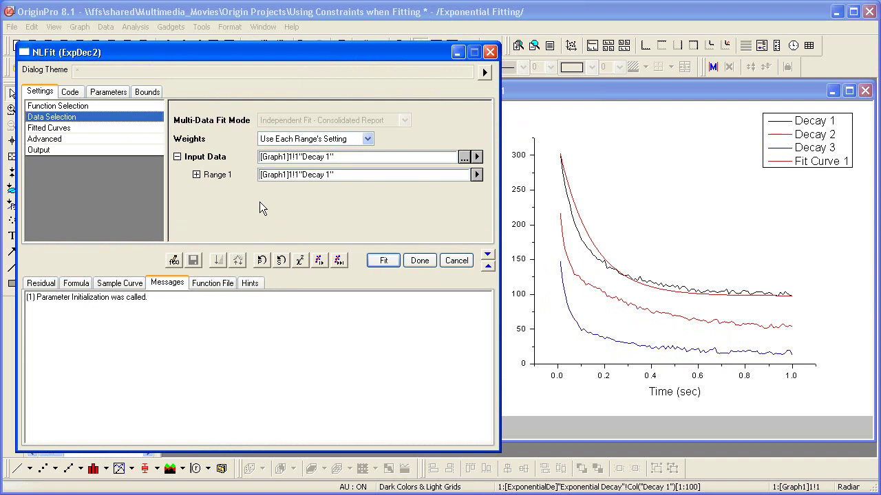
click(476, 156)
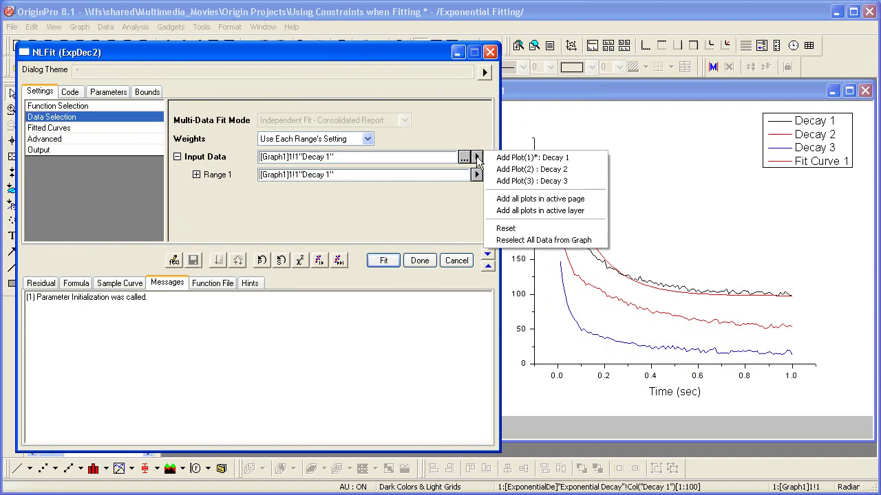
click(547, 199)
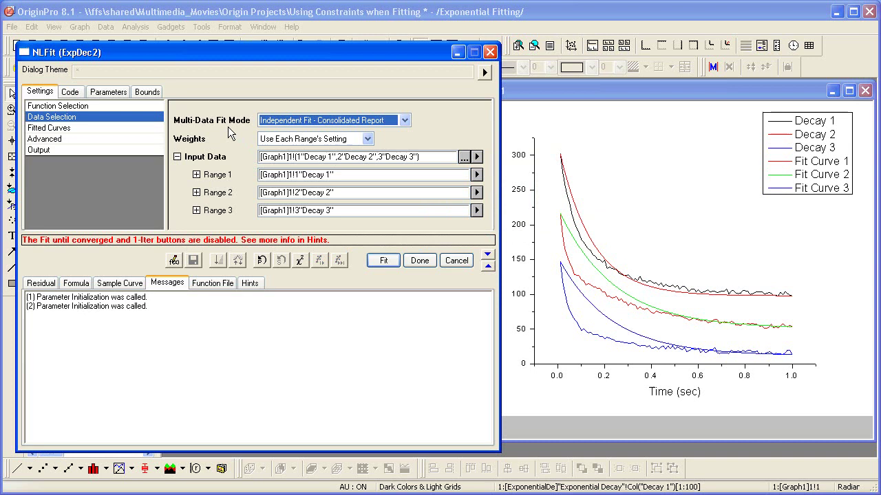
click(327, 121)
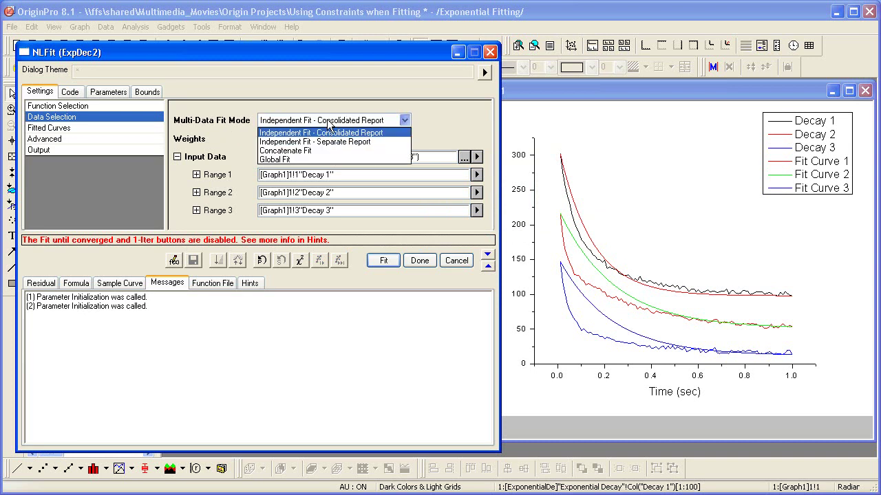
click(327, 158)
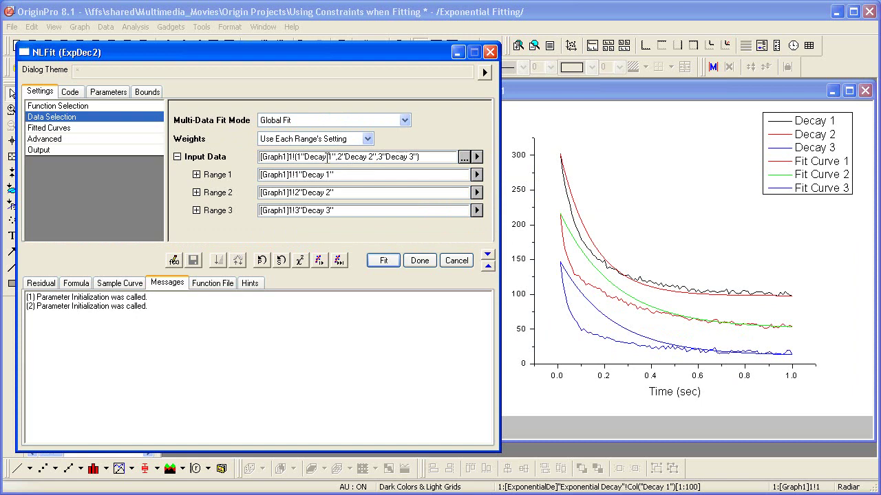
- Hide y0, A1 and A2 so only t1 and t2 remain, then fit to convergence (R² ≈ 0.9986)
click(119, 94)
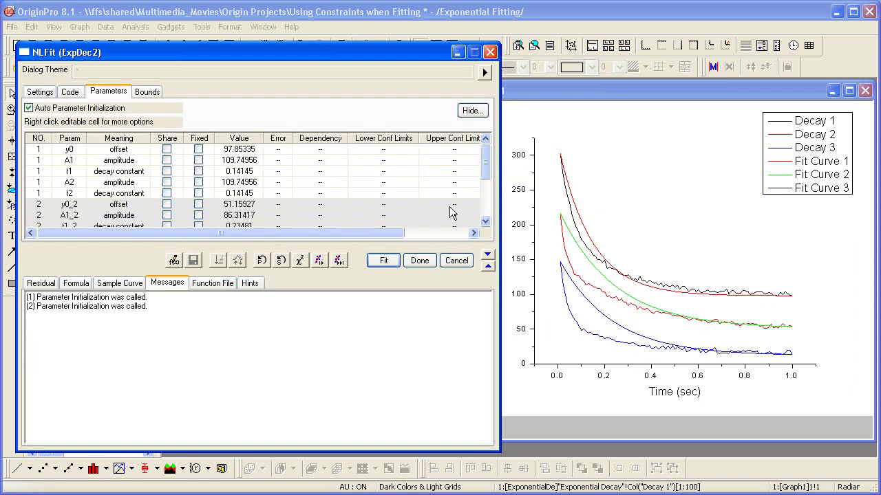
click(484, 203)
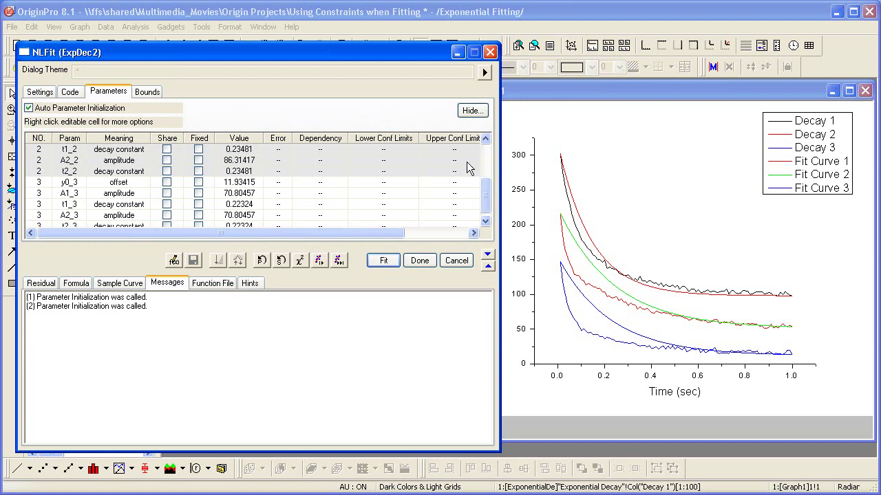
click(467, 113)
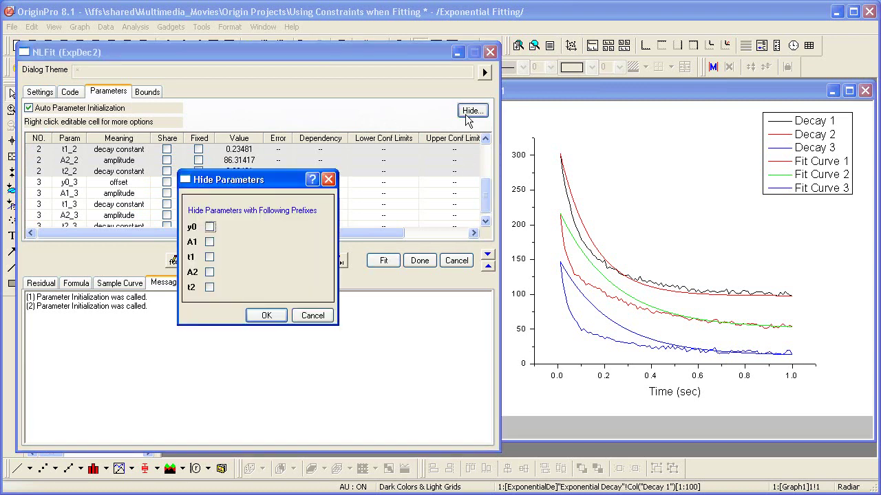
click(211, 227)
click(210, 243)
click(210, 272)
click(273, 316)
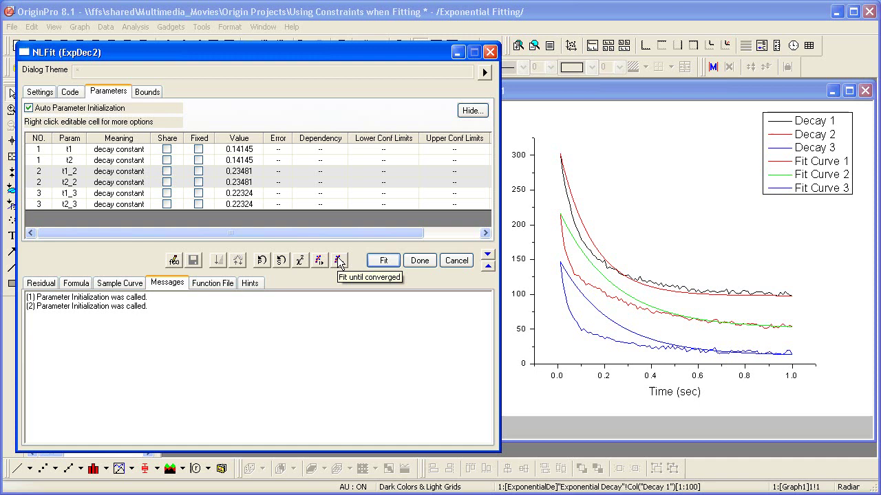
click(339, 261)
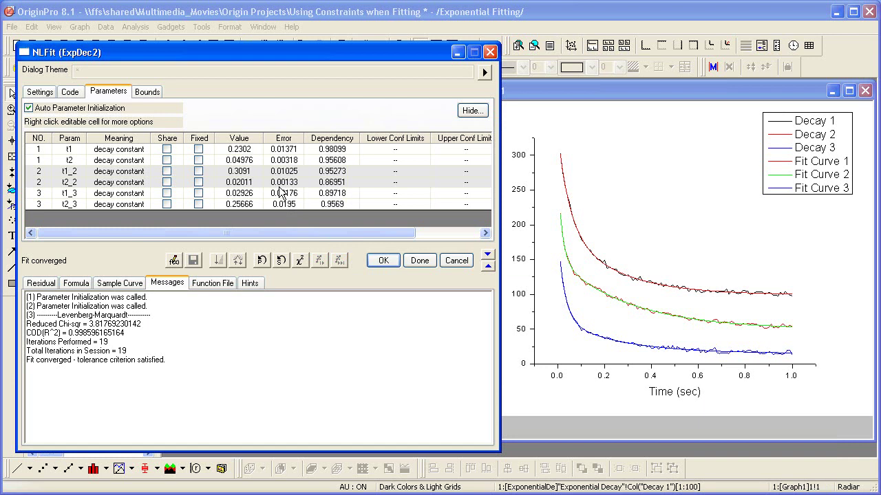
- Turn on Enable Linear Constraints in the Code tab's Constraints section and show the Hints
click(75, 96)
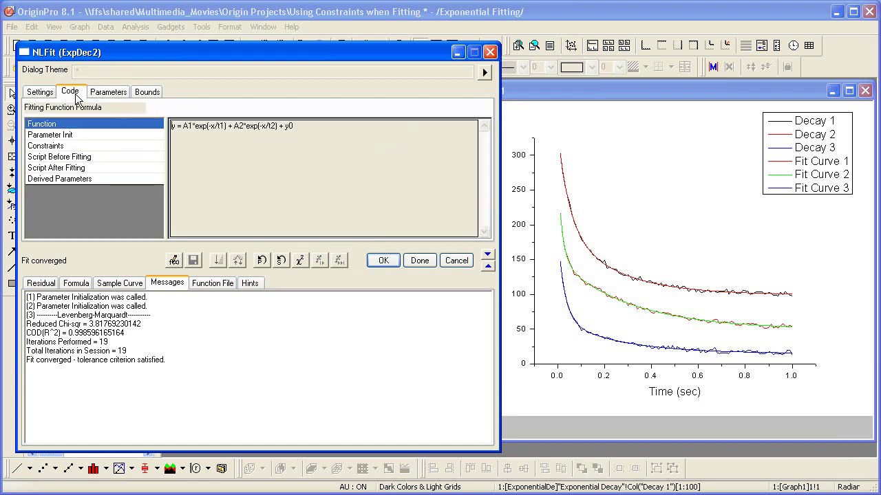
click(64, 146)
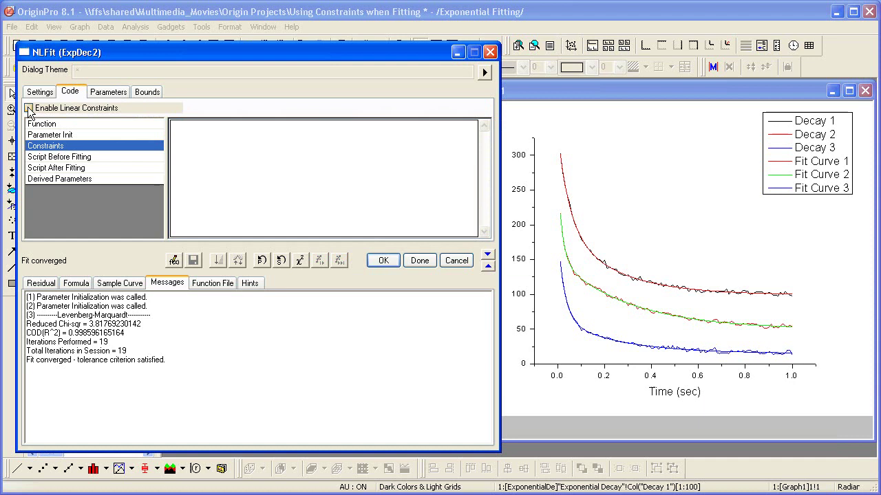
click(28, 109)
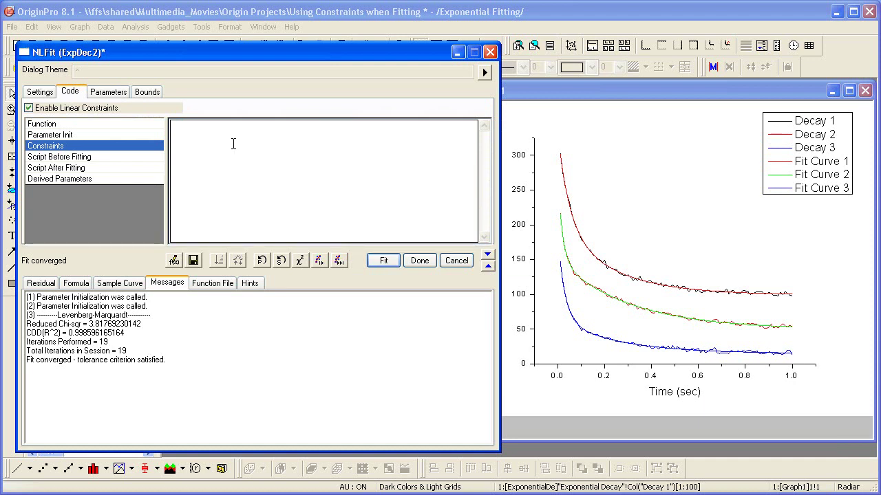
click(260, 286)
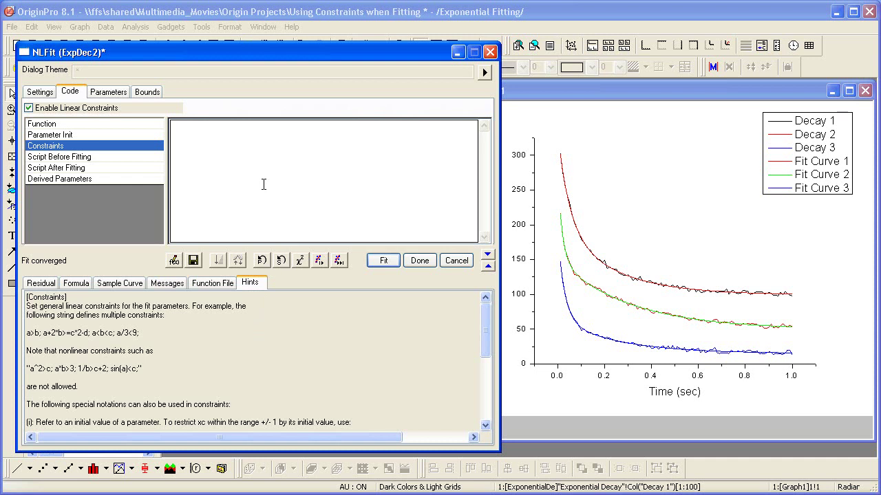
- Enter the constraints t1(a) > 0.2; and t2(a) < 0.045 on separate lines
text(t)
text(1(a)
text())
text( >)
text( 0.2)
text(t2)
text((a)
text() <)
text( 0.045)
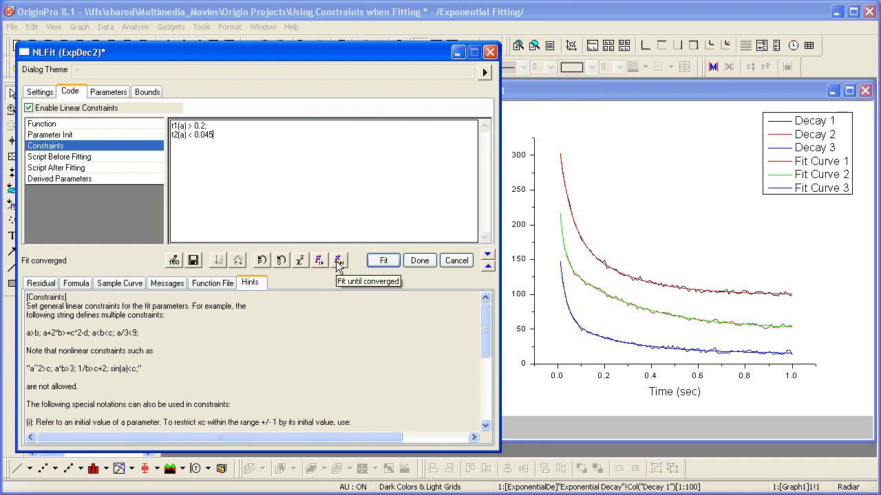
- Rerun the constrained ExpDec2 fit to convergence (R² ≈ 0.9984) and output the report to Graph1
click(117, 93)
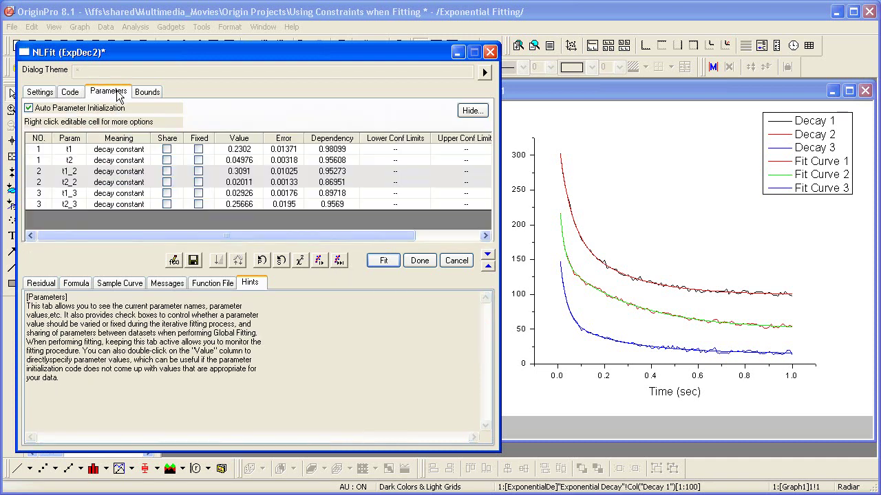
click(338, 261)
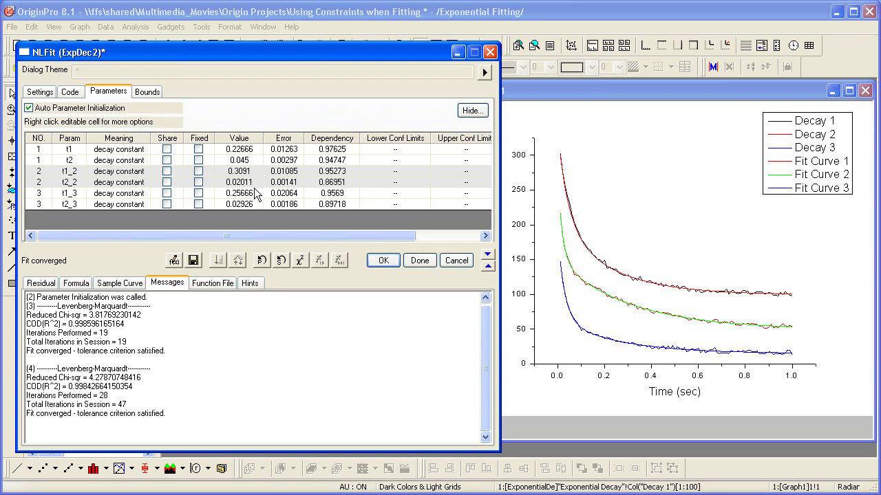
click(384, 263)
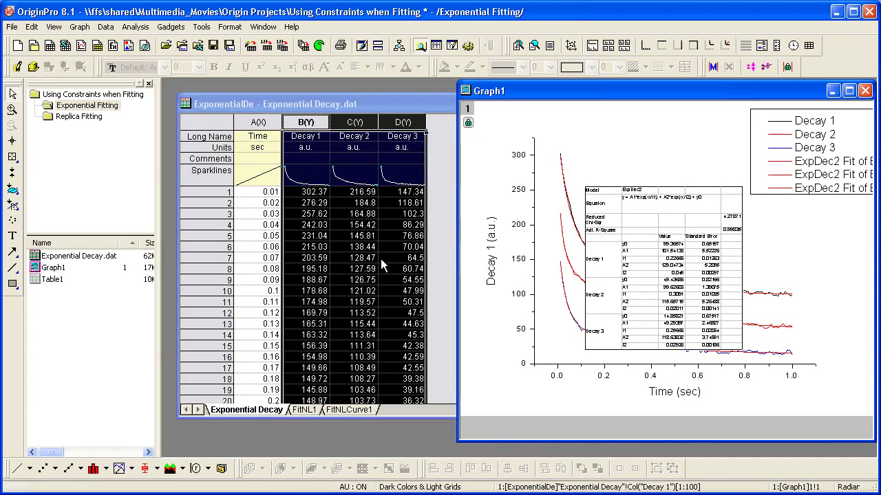
- In the Replica Fitting folder, start a Nonlinear Curve Fit with the Lorentz function
click(81, 117)
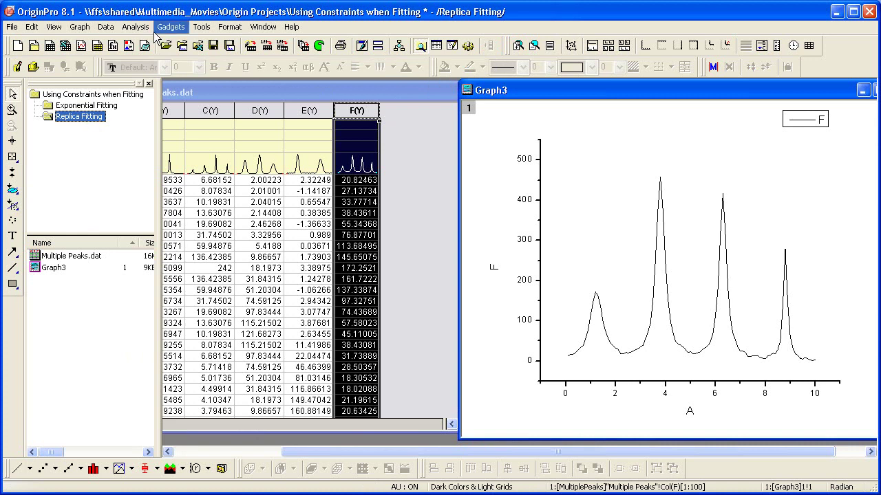
click(136, 27)
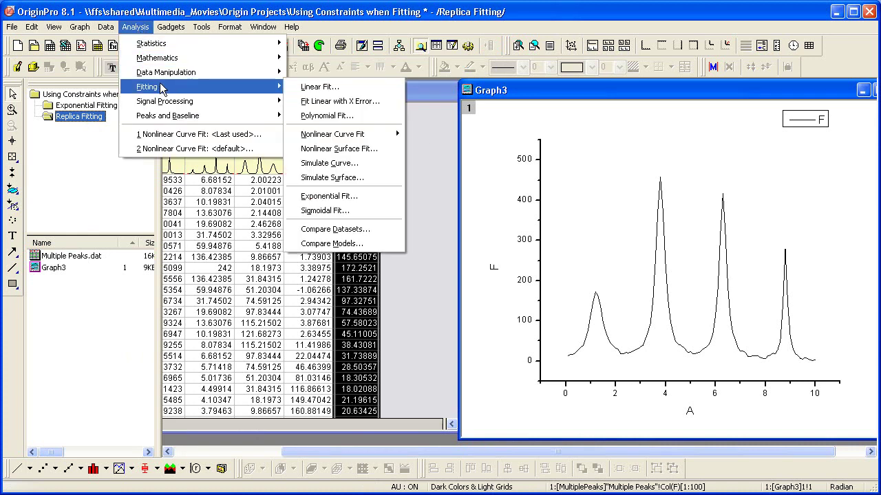
mouse_move(380, 134)
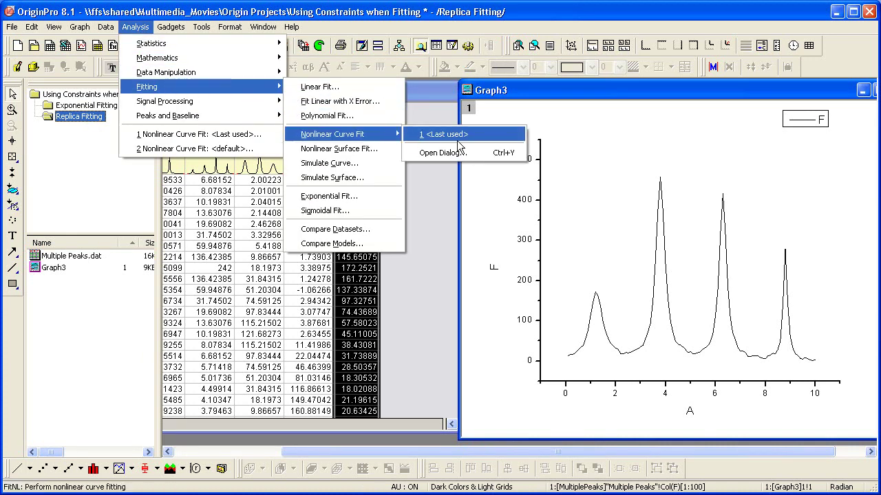
click(484, 152)
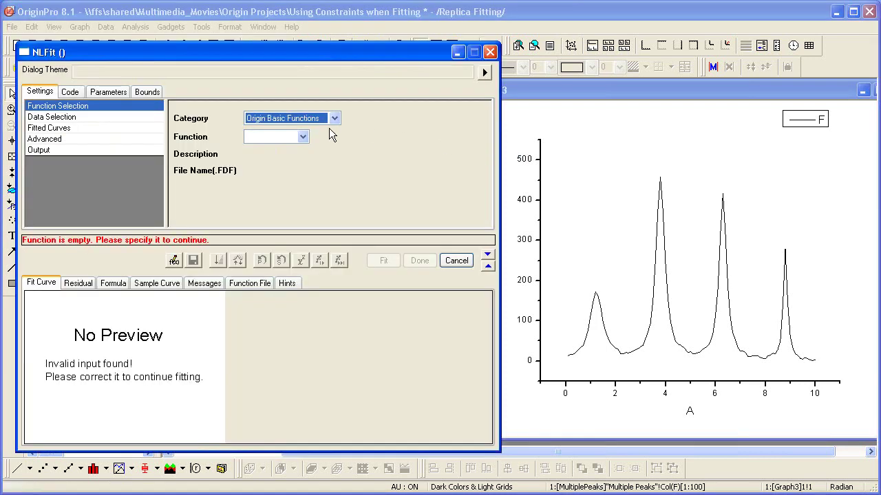
click(303, 138)
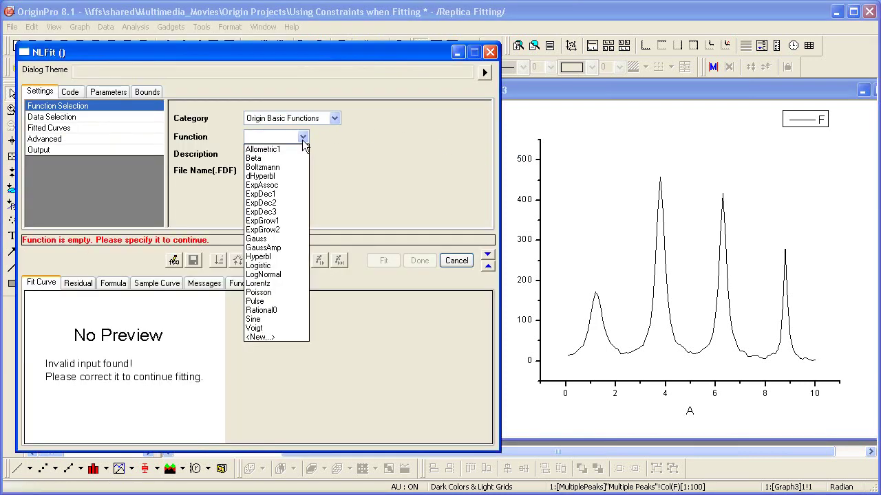
click(293, 282)
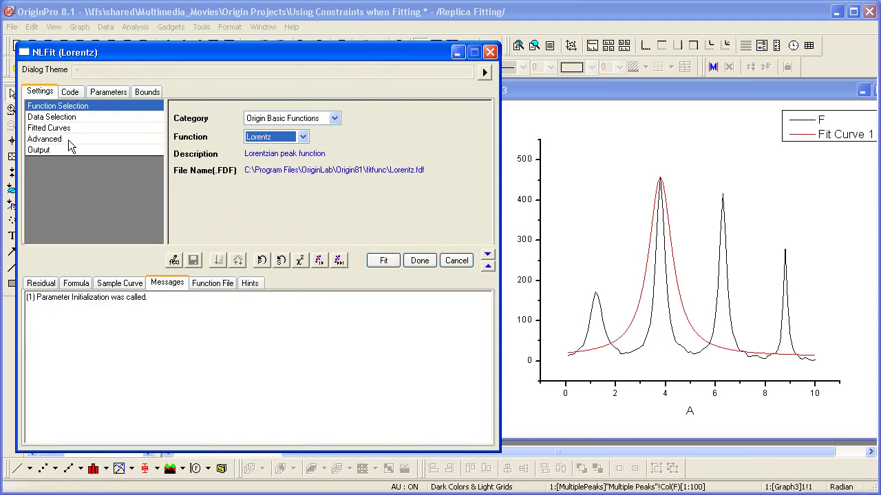
- Set the Number of Replicas to 3 under Advanced settings
click(68, 139)
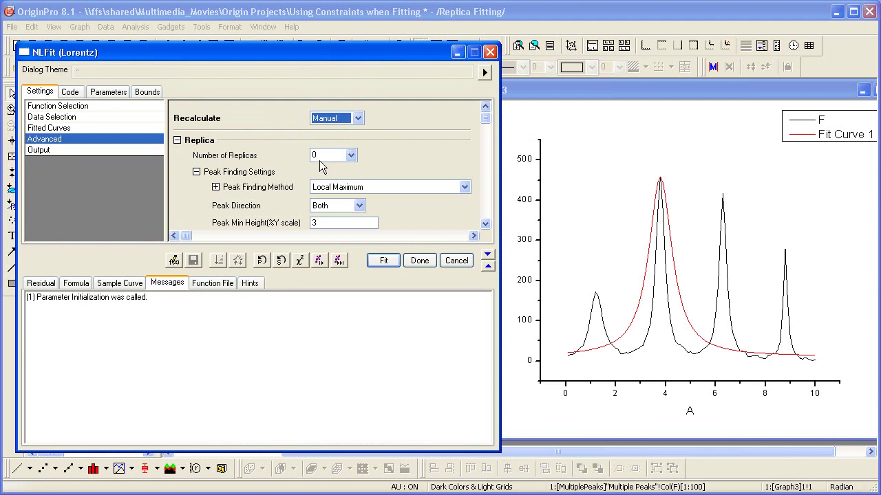
click(352, 155)
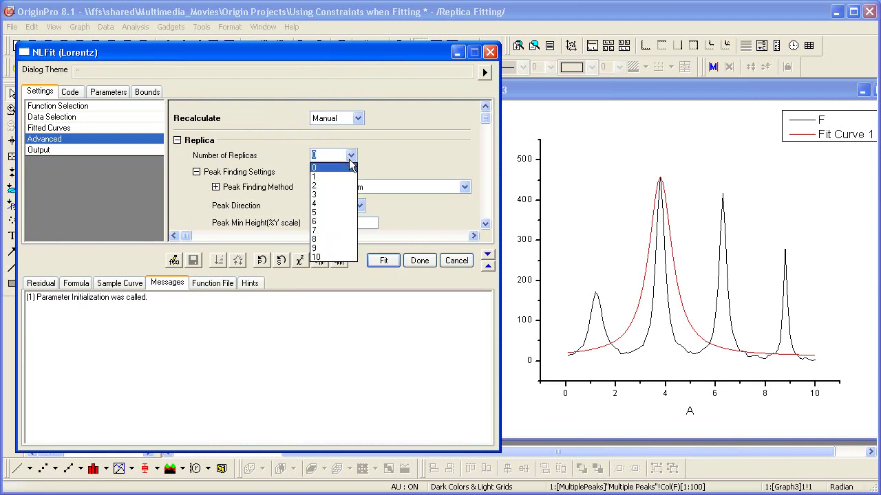
click(331, 198)
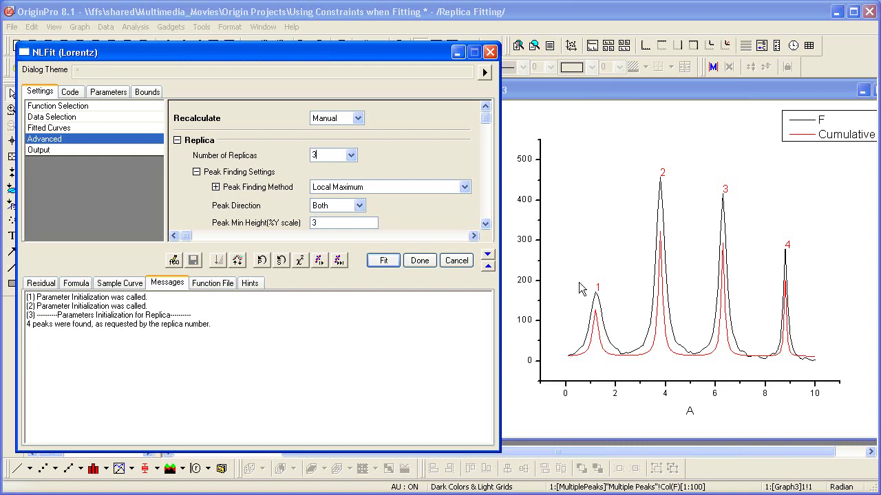
- Fit the four-peak Lorentz model to convergence in 10 iterations (R² ≈ 0.9991)
click(110, 92)
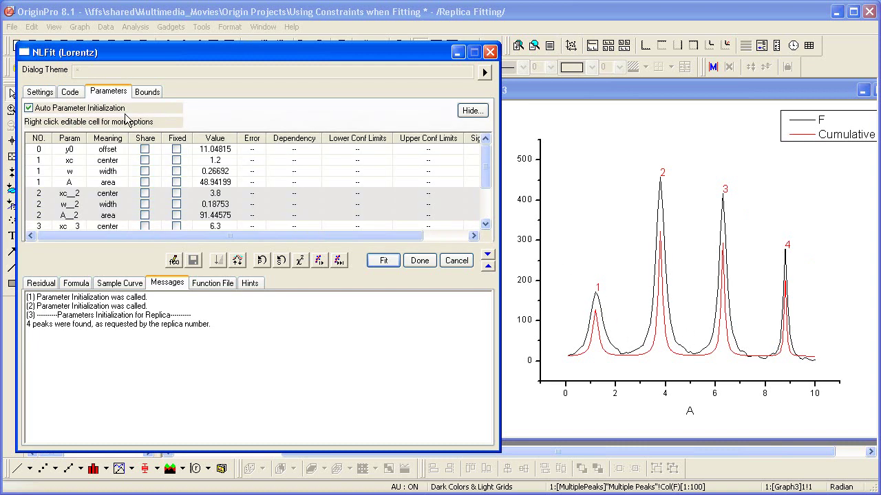
click(487, 219)
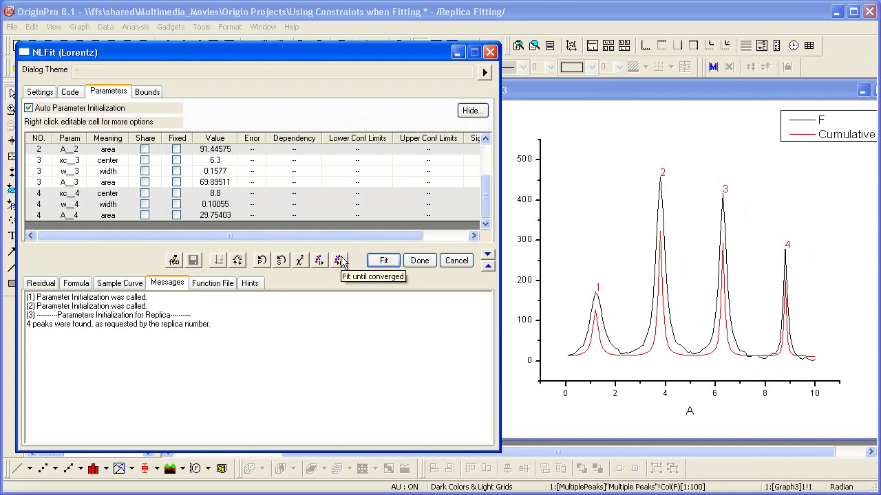
click(339, 261)
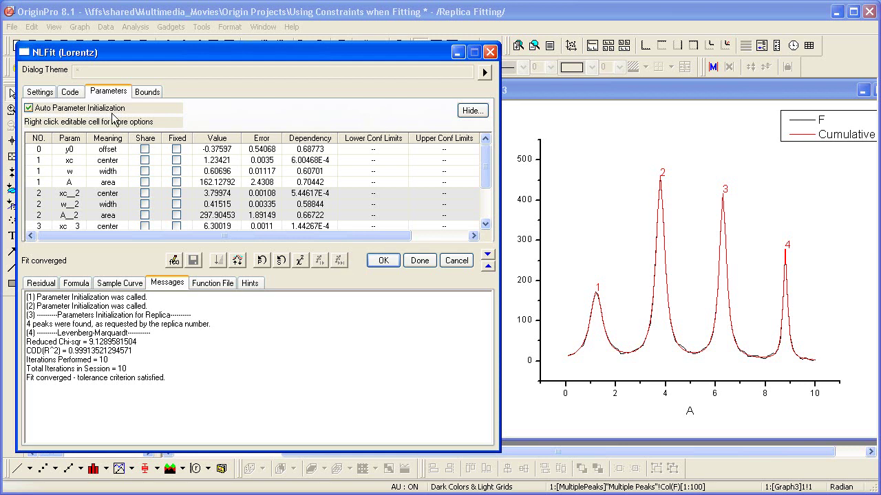
- Turn on Enable Linear Constraints for the Lorentz fit and show the constraint Hints
click(71, 92)
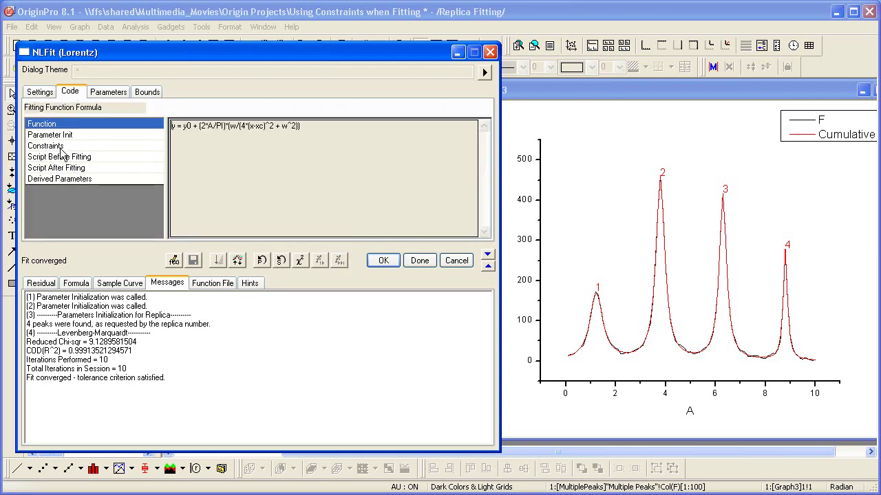
click(61, 147)
click(29, 108)
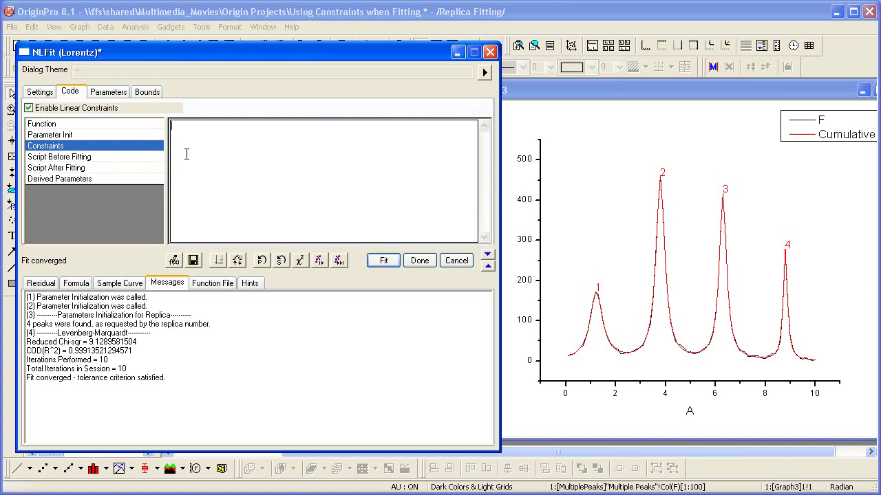
click(247, 282)
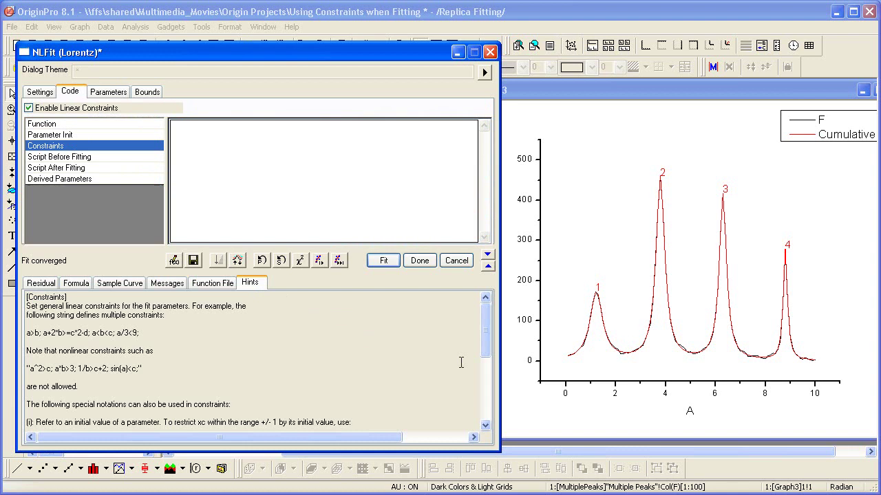
drag(483, 337, 483, 414)
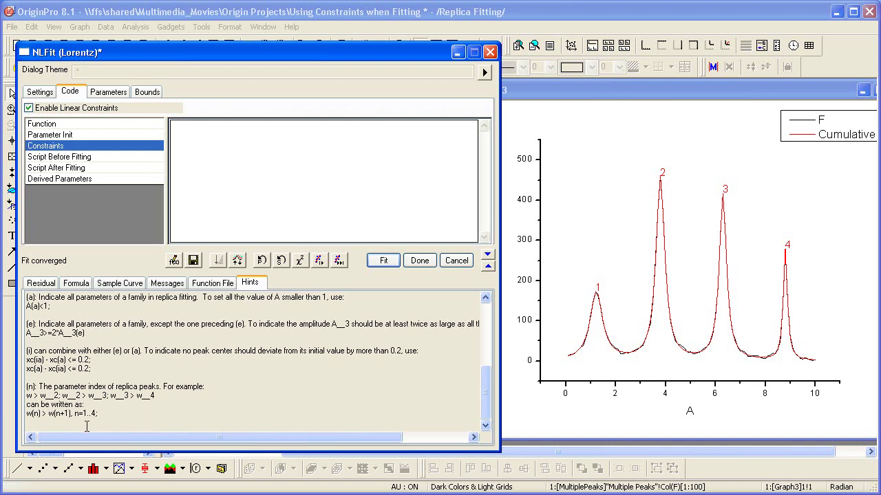
- Copy the example width constraint from Hints and paste it as w(n) > w(n+1), n=1..3
drag(102, 413, 16, 413)
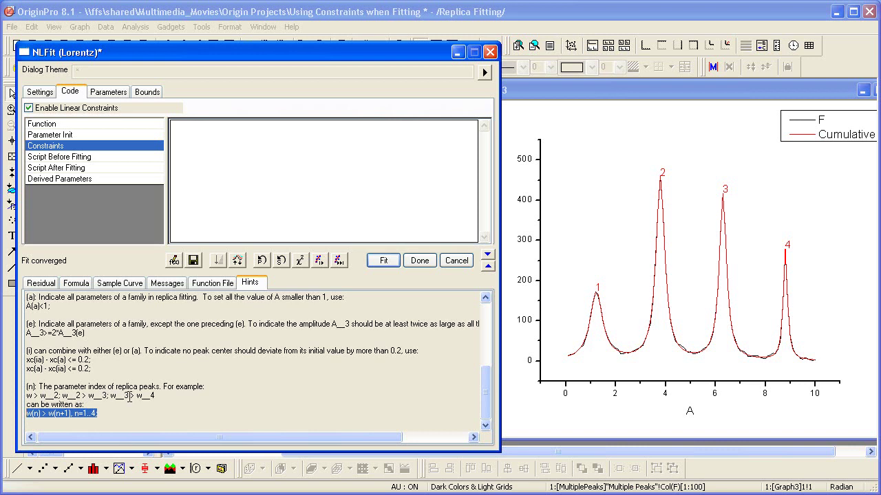
right_click(90, 413)
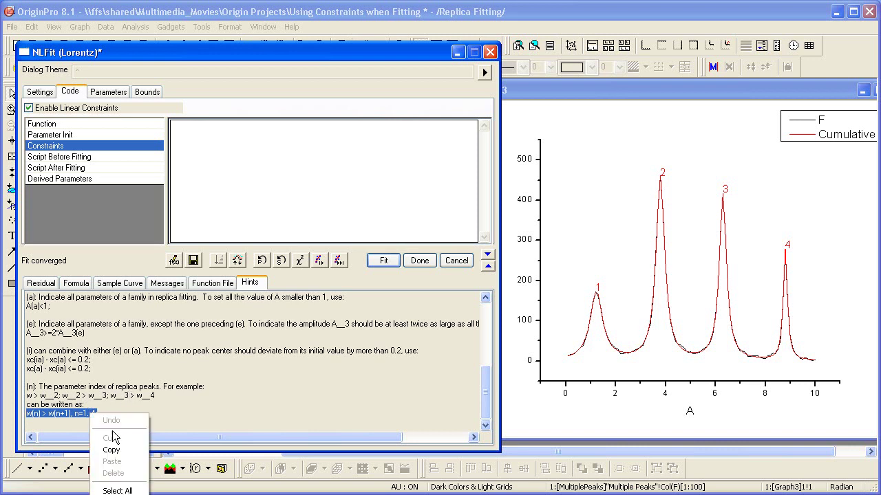
click(121, 454)
right_click(235, 186)
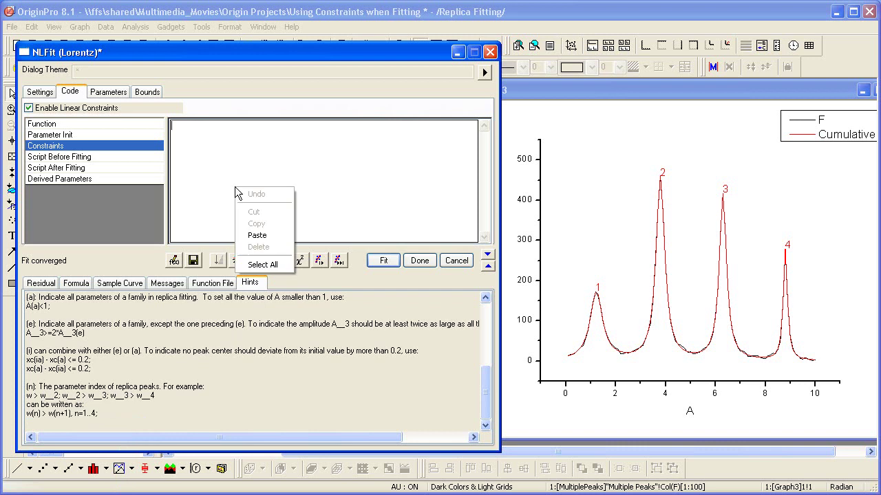
click(252, 234)
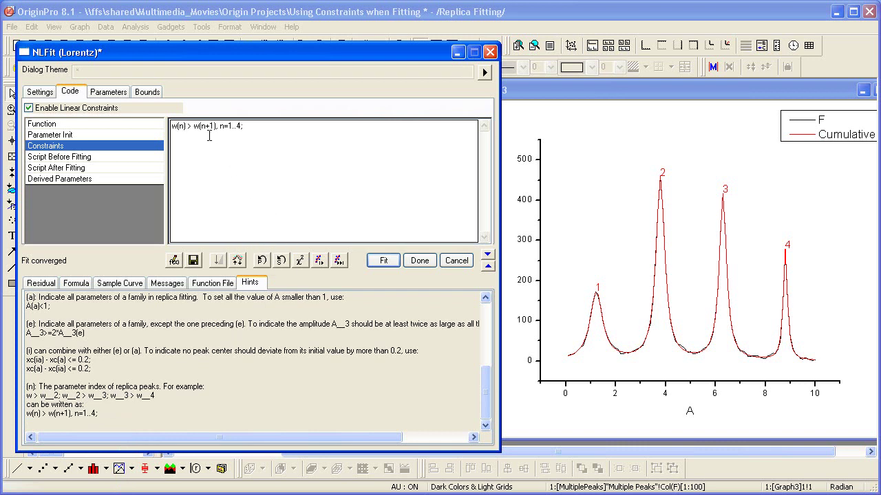
key(BackSpace)
text(3)
- Refit with the width constraint and hide y0, xc and A to show only widths (0.60696 to 0.19832). Output the report to Graph3
click(108, 96)
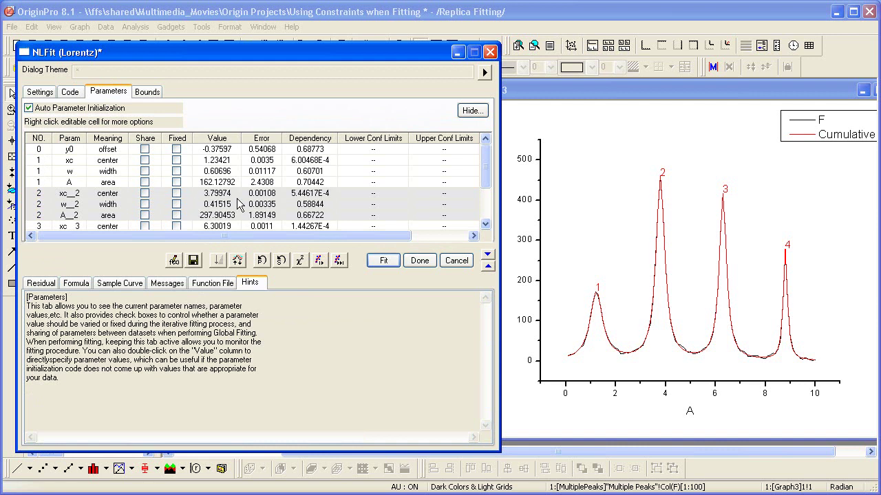
click(339, 260)
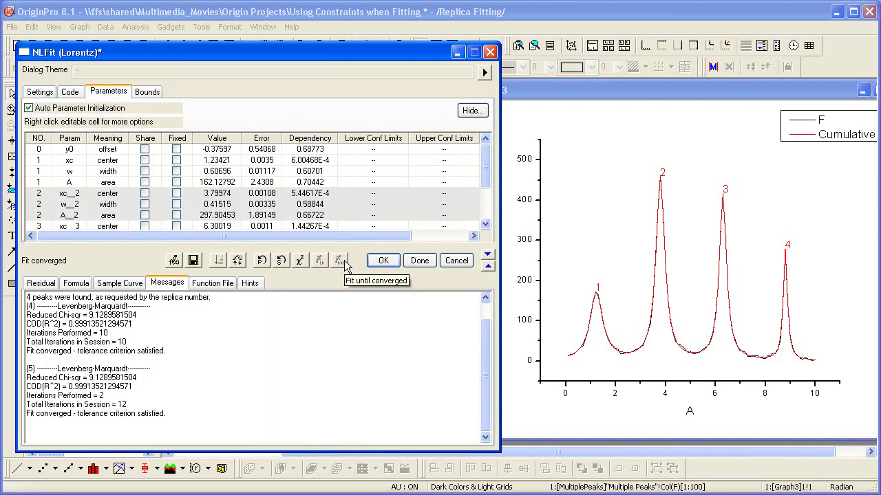
click(472, 111)
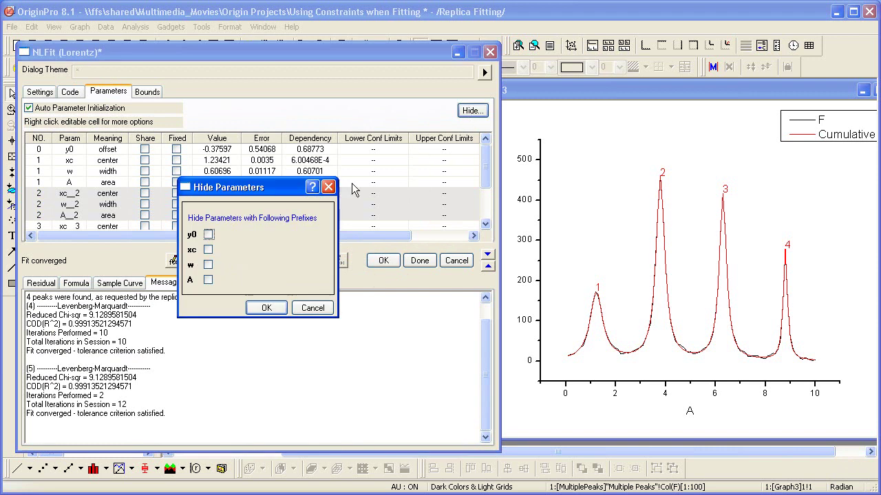
click(208, 235)
click(207, 250)
click(207, 280)
click(266, 308)
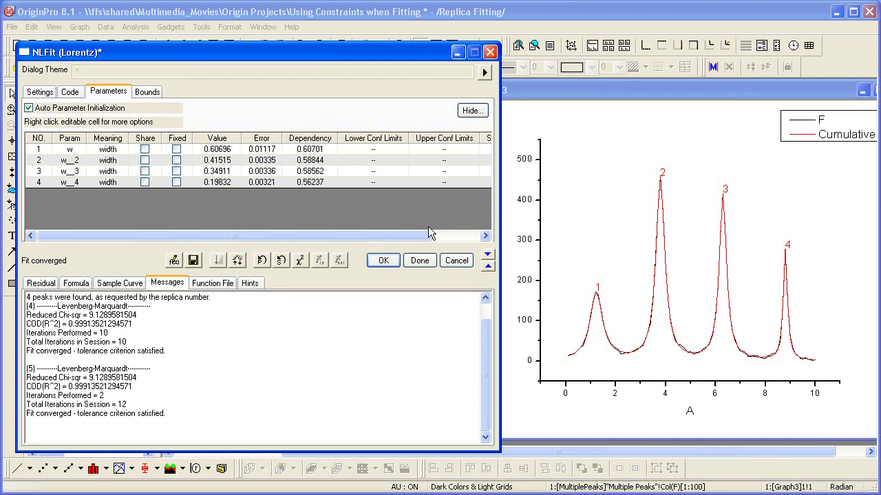
click(383, 262)
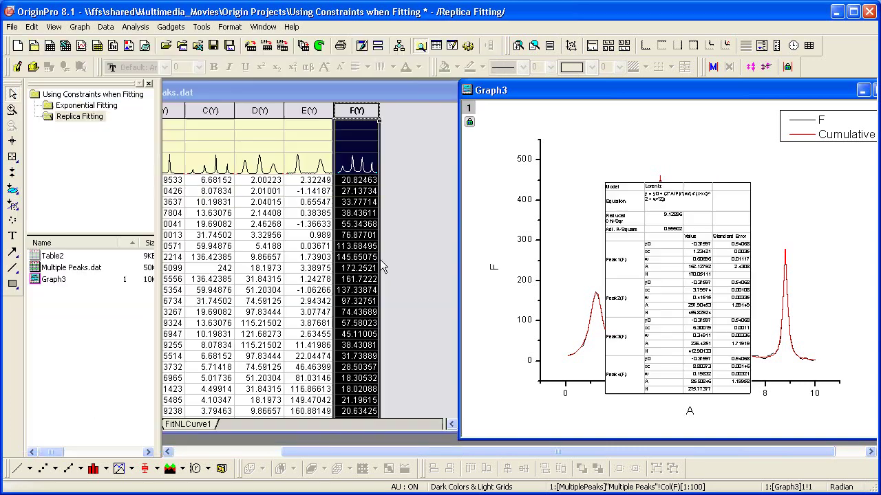